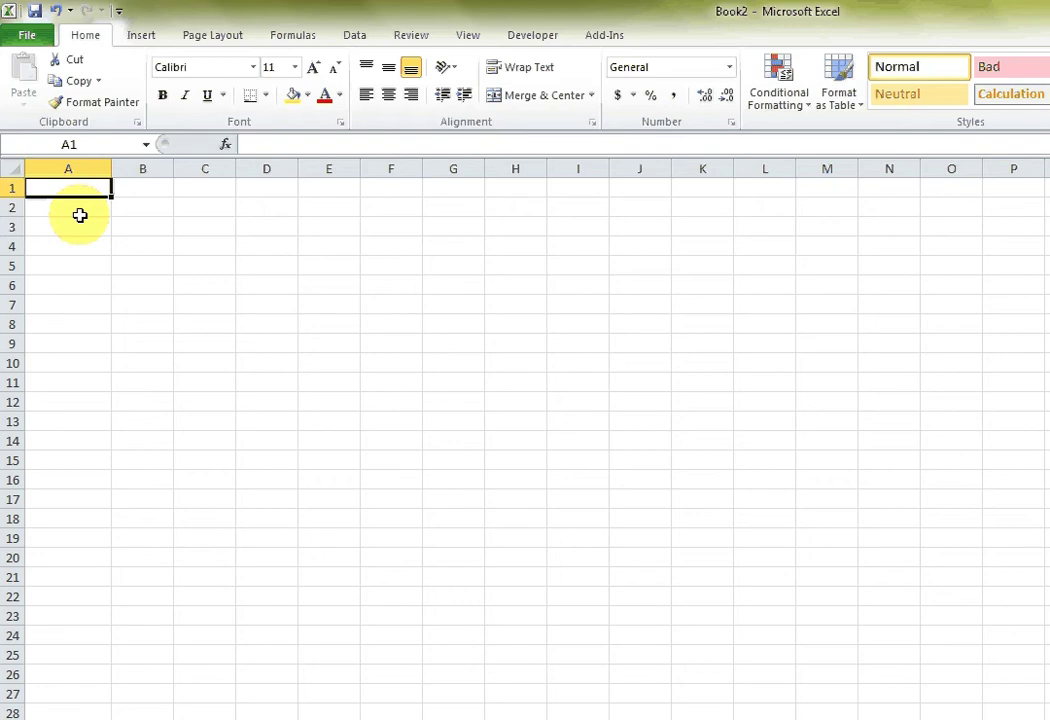
Enter Monday in A1, autofill the days of the week down to A20, and widen column A slightly
type("Monday")
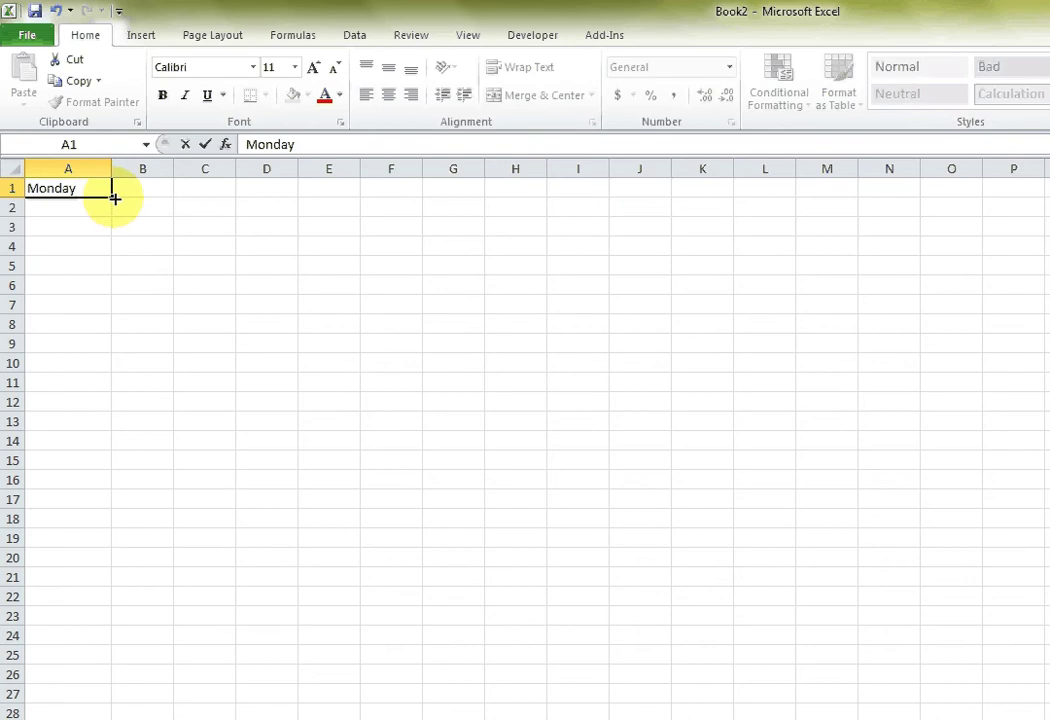
left_click_drag(115, 199, 78, 546)
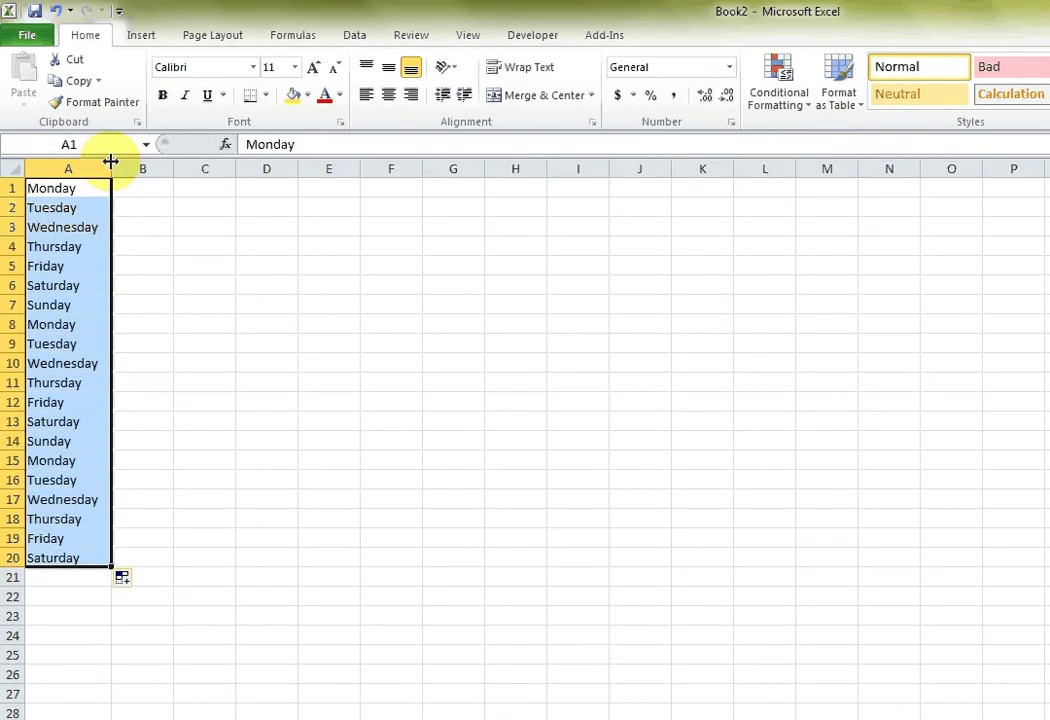
left_click_drag(114, 140, 121, 176)
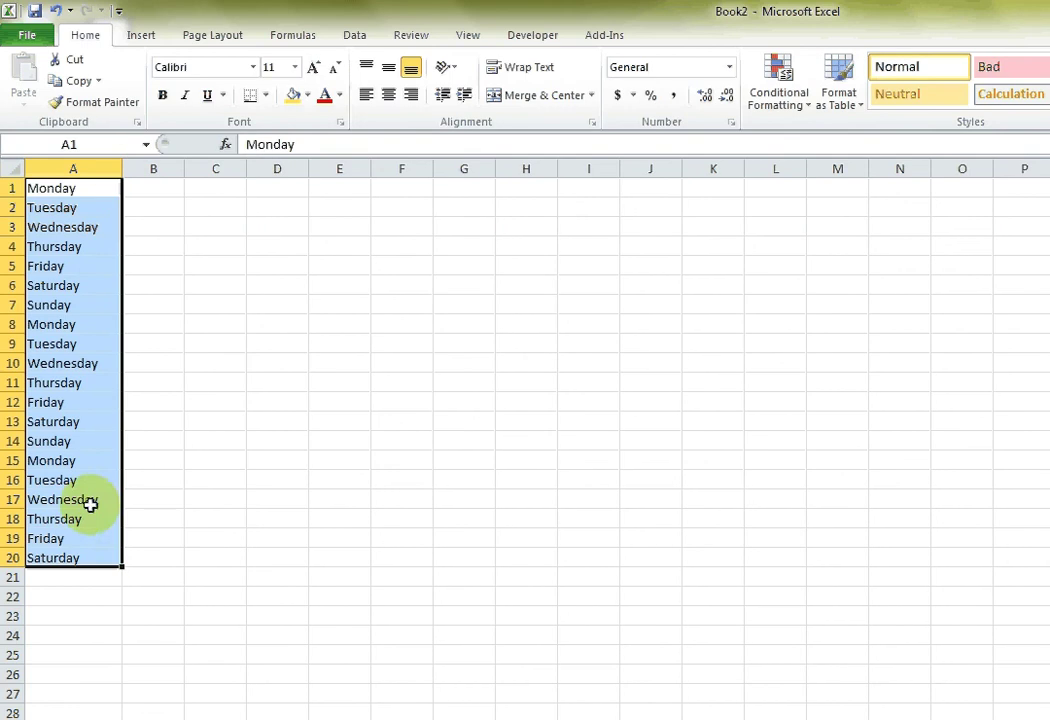
Make the day names in column A bold
left_click(70, 519)
left_click(87, 288)
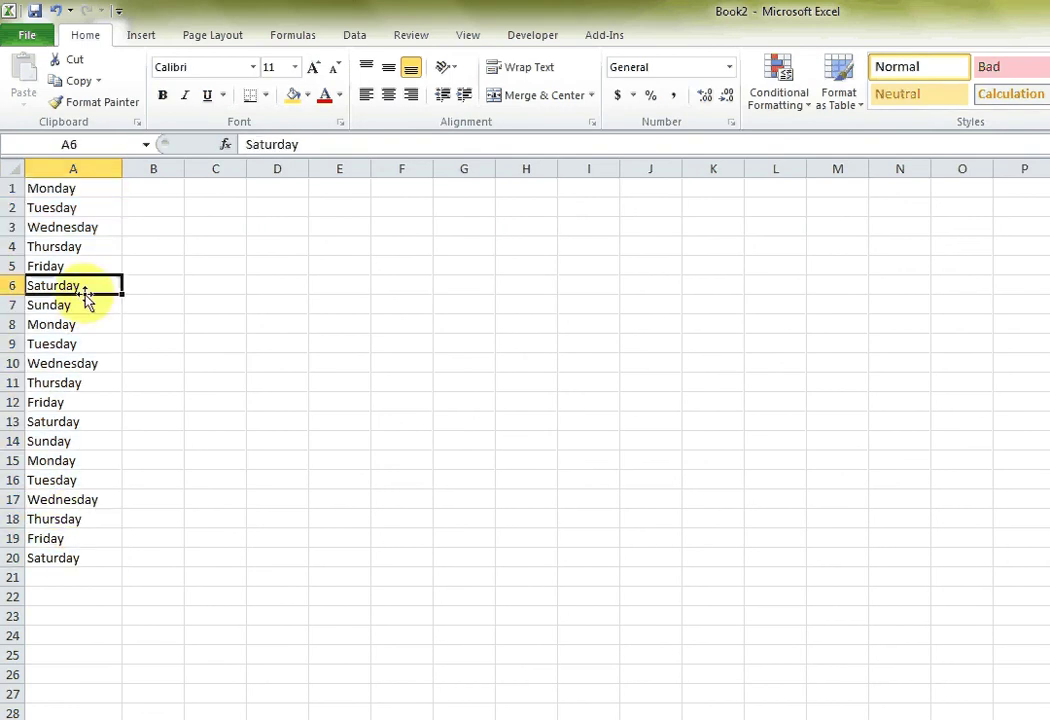
left_click(84, 246)
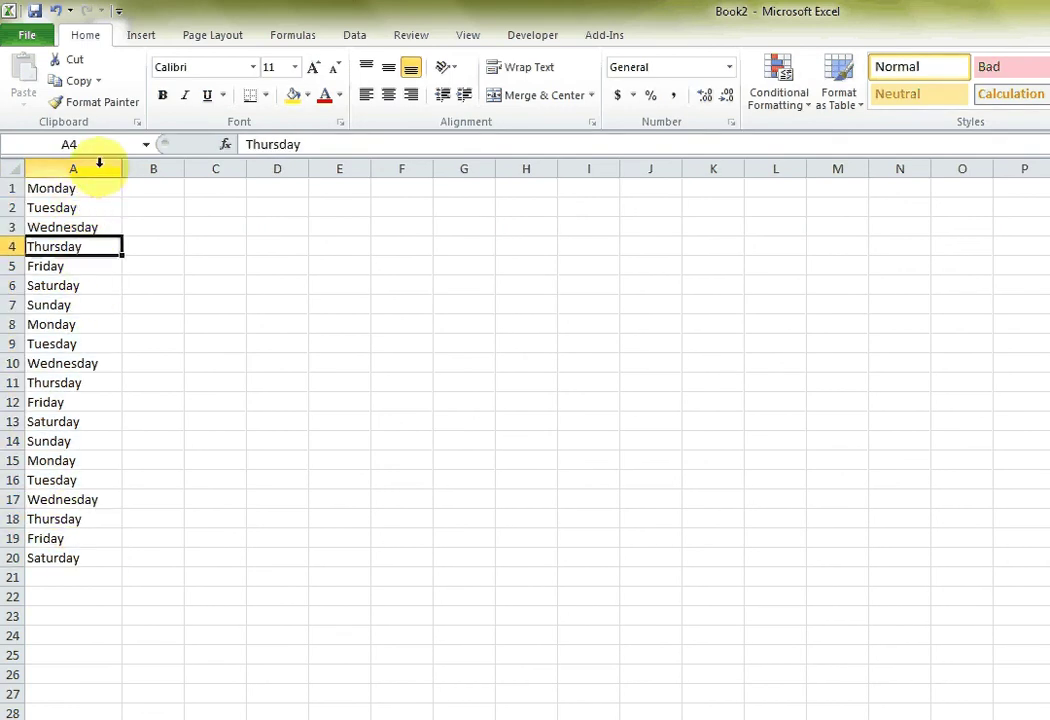
left_click(101, 163)
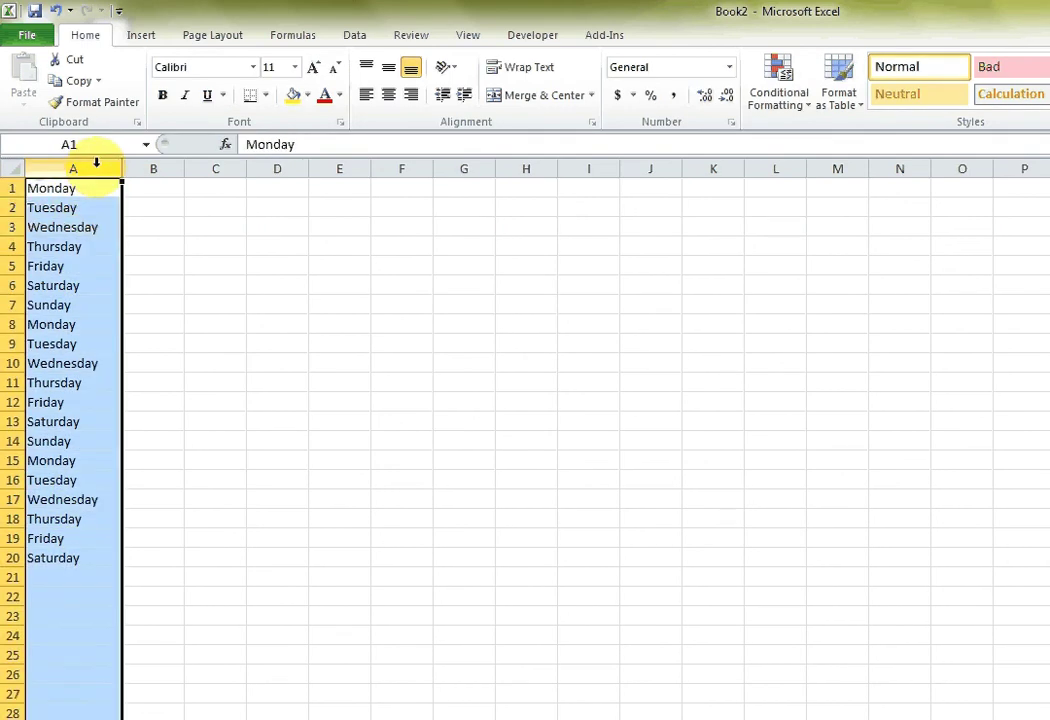
left_click(162, 95)
left_click(107, 285)
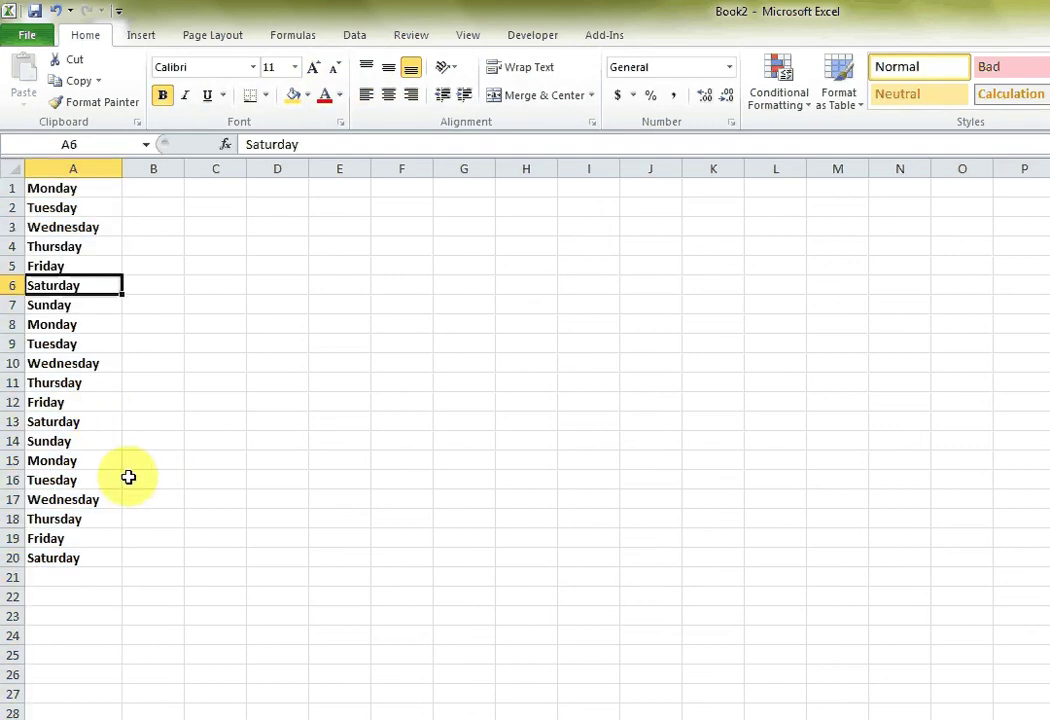
Enter Mon in B1 and autofill the abbreviated day names down to B20
left_click(143, 188)
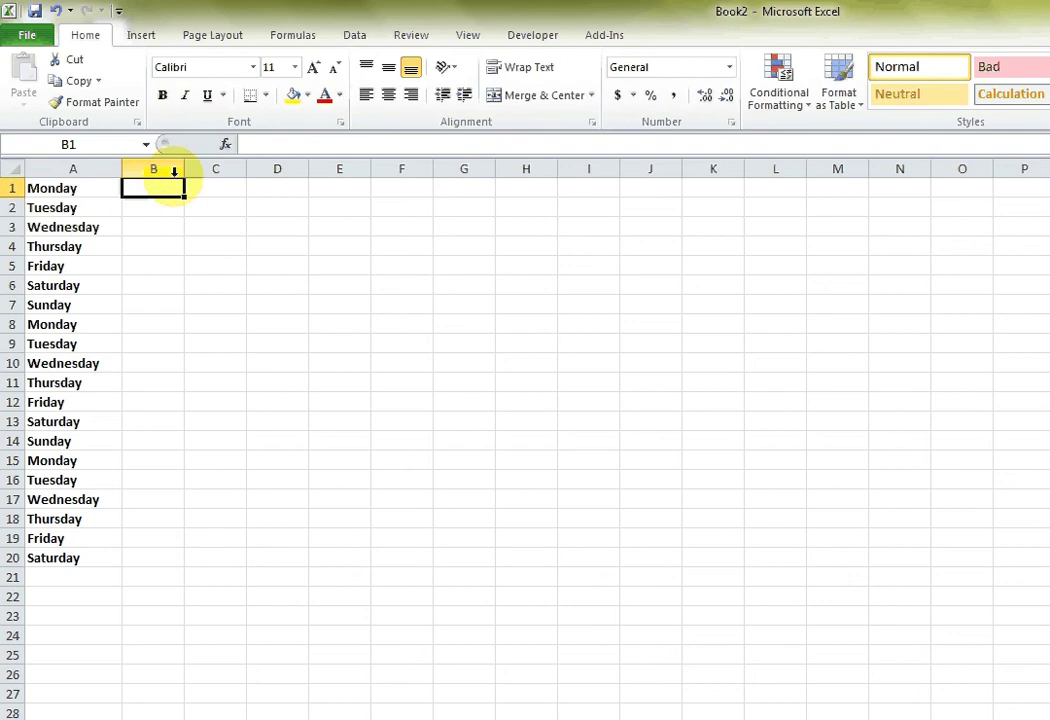
type("Mon")
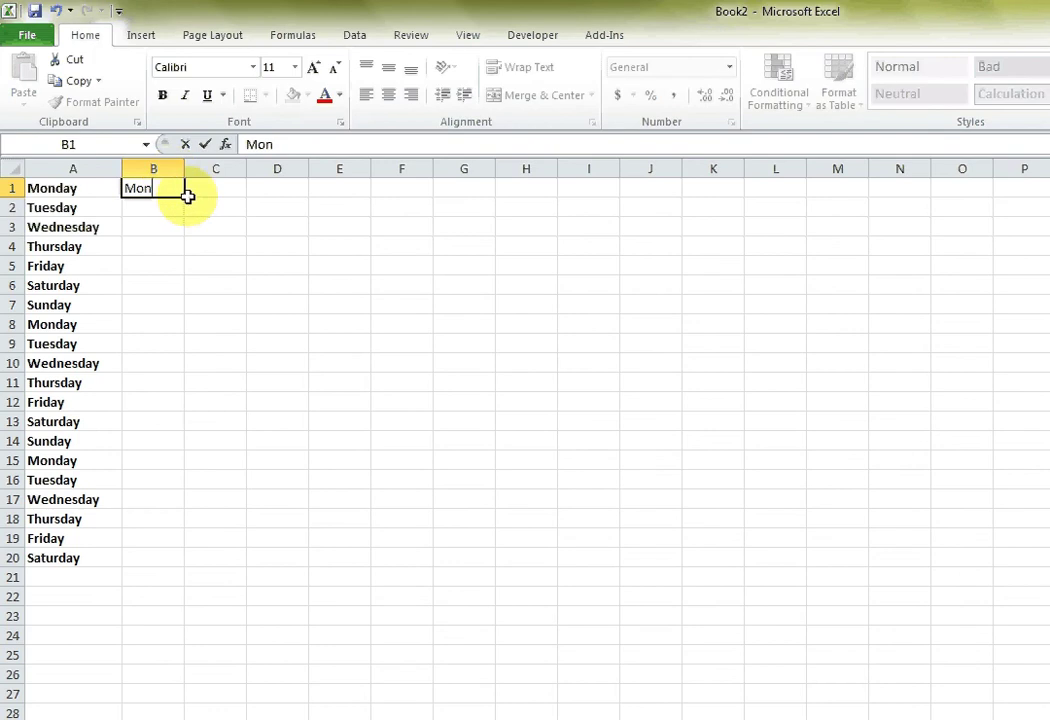
left_click_drag(187, 197, 170, 565)
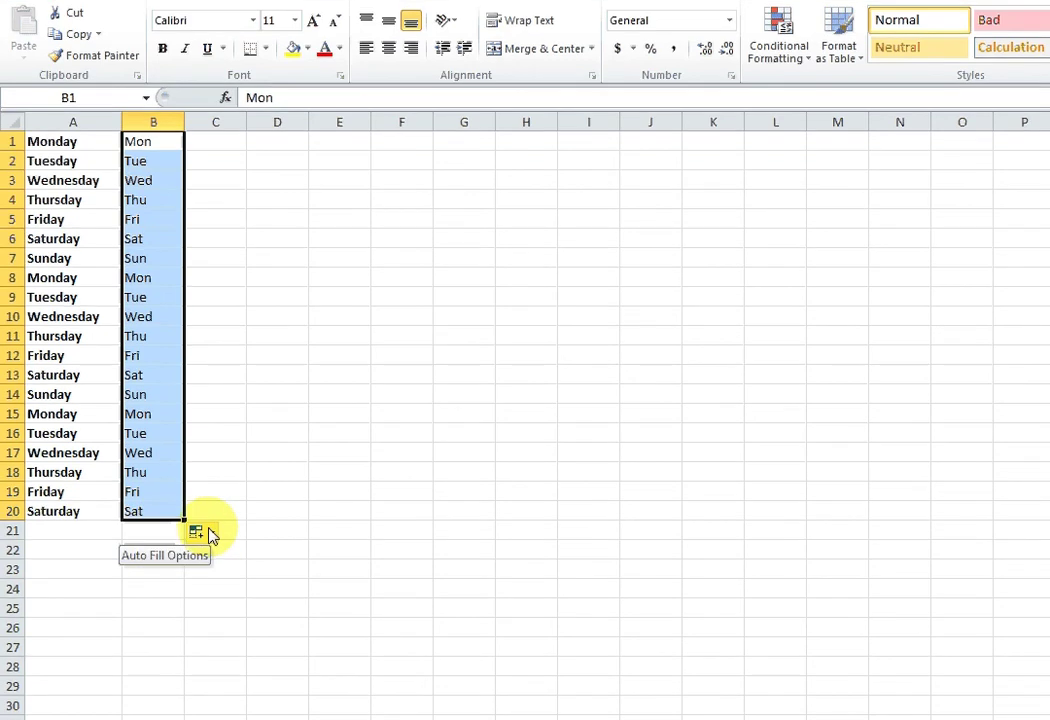
Try the Copy Cells and Fill Days autofill options on B1:B20
left_click(205, 533)
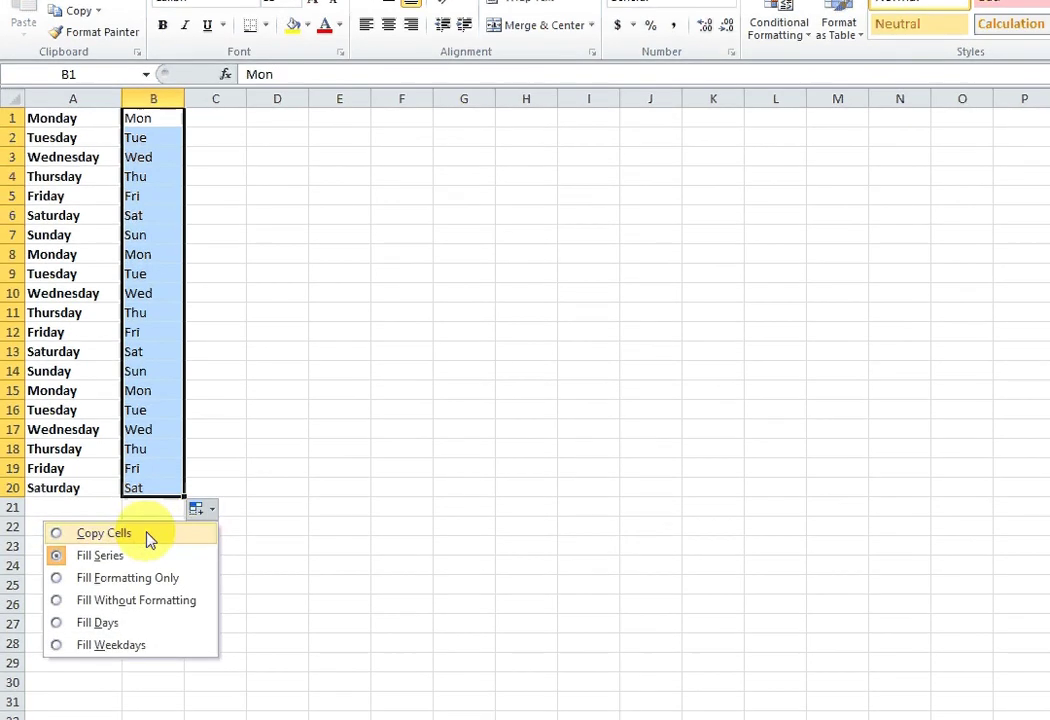
left_click(148, 554)
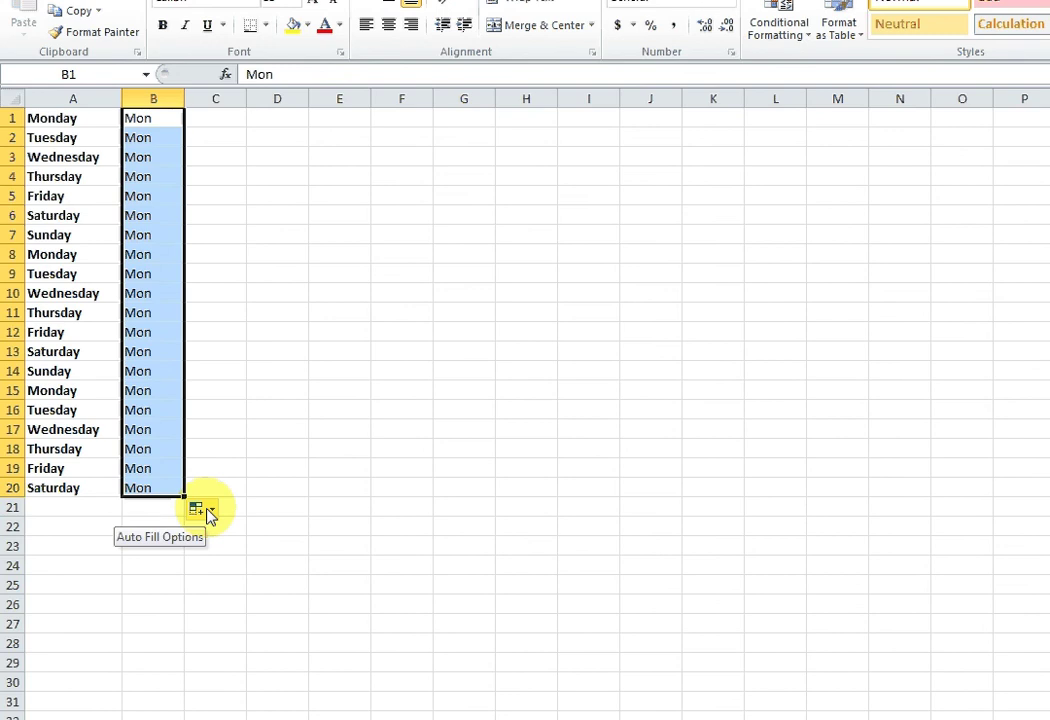
left_click(207, 511)
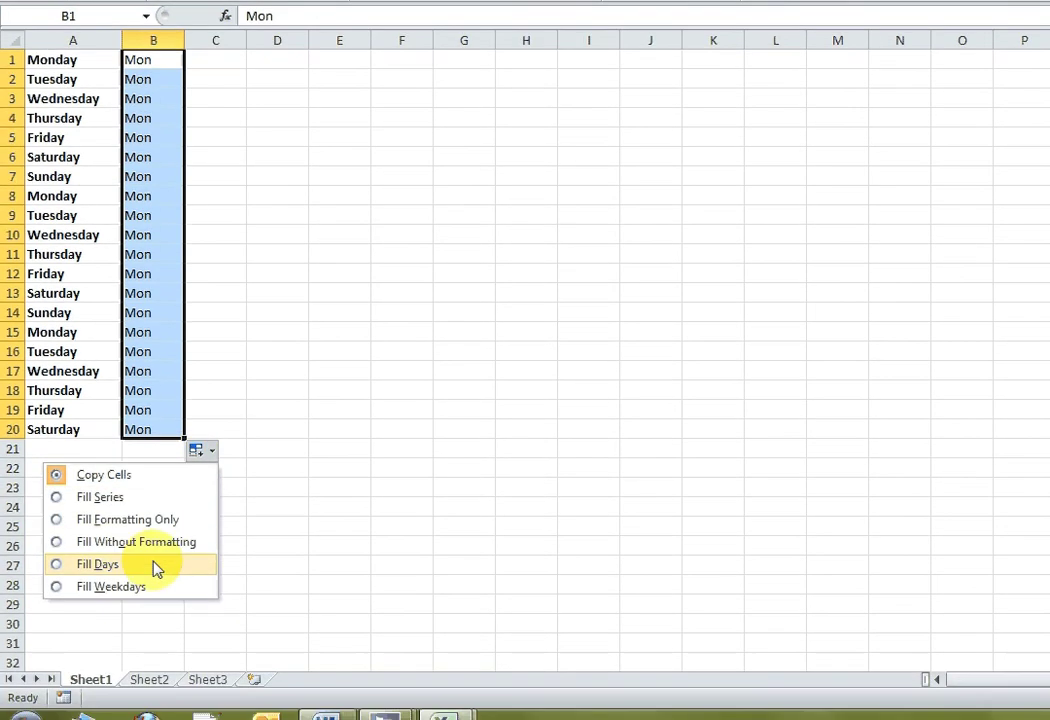
left_click(152, 622)
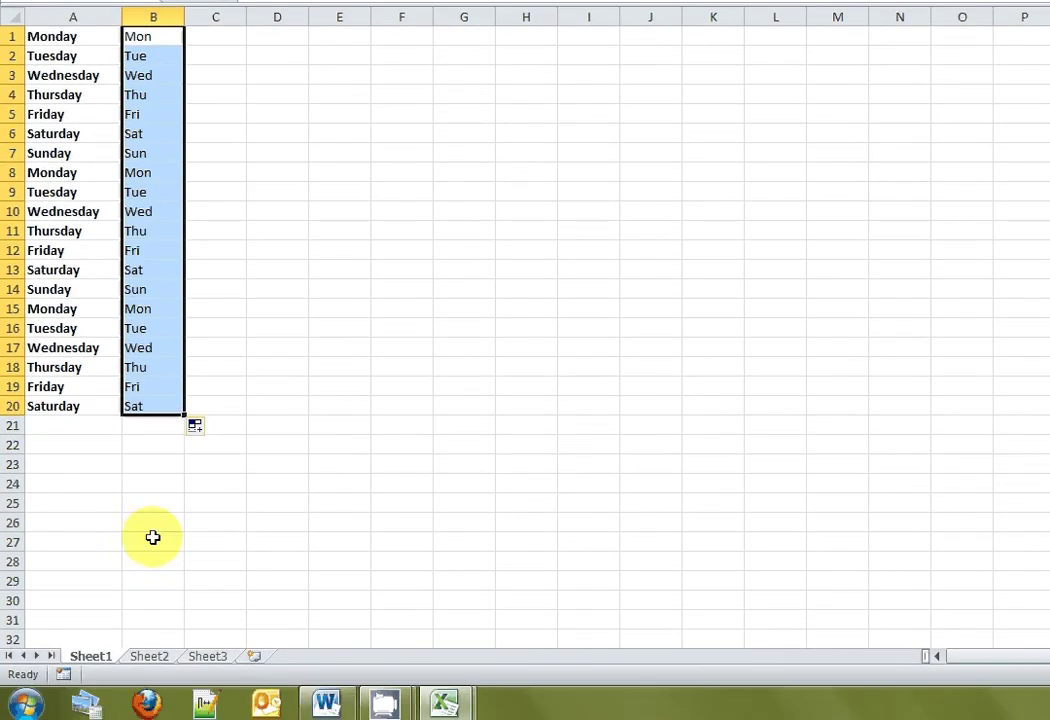
Refill B1:B20 with the Fill Weekdays option and make column B bold
left_click(205, 434)
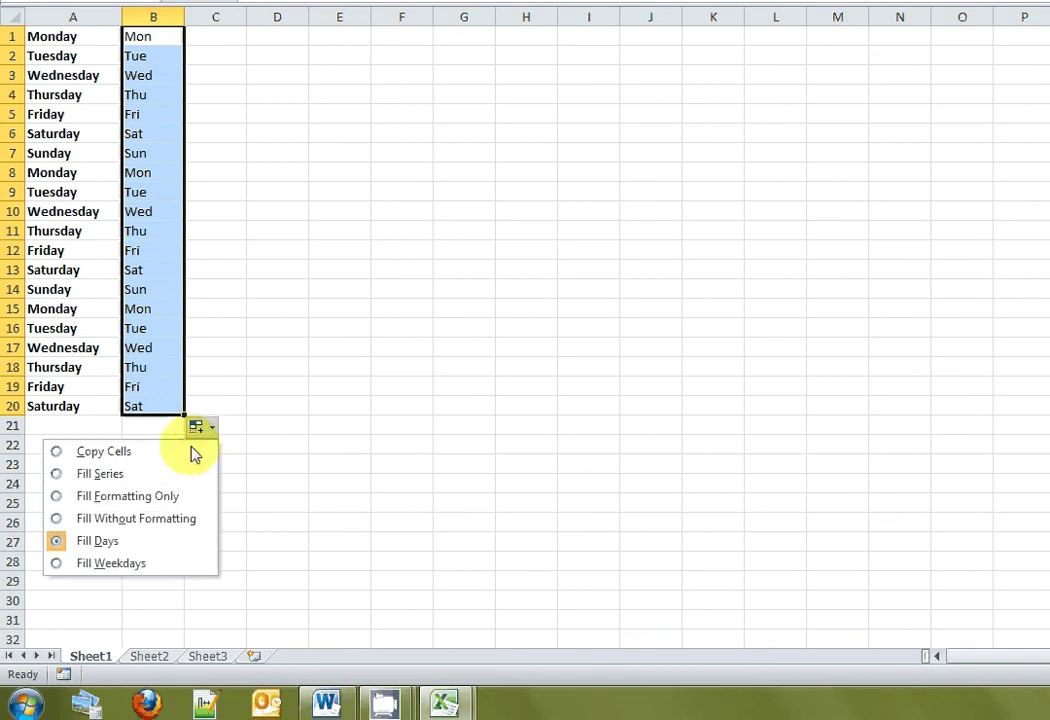
left_click(145, 558)
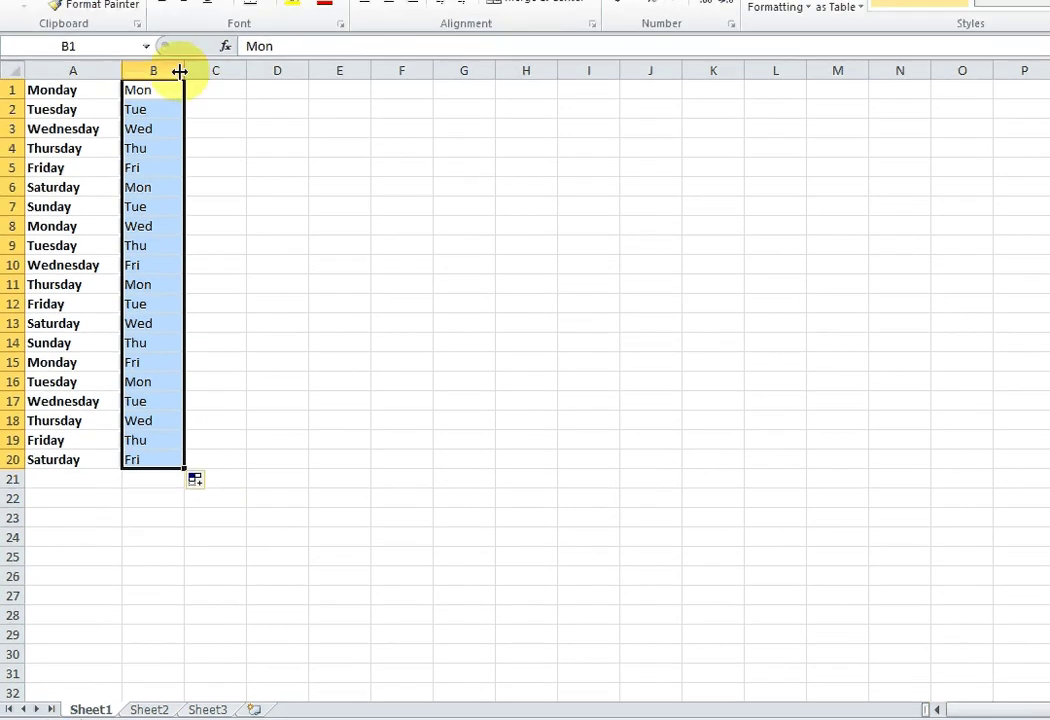
left_click(164, 70)
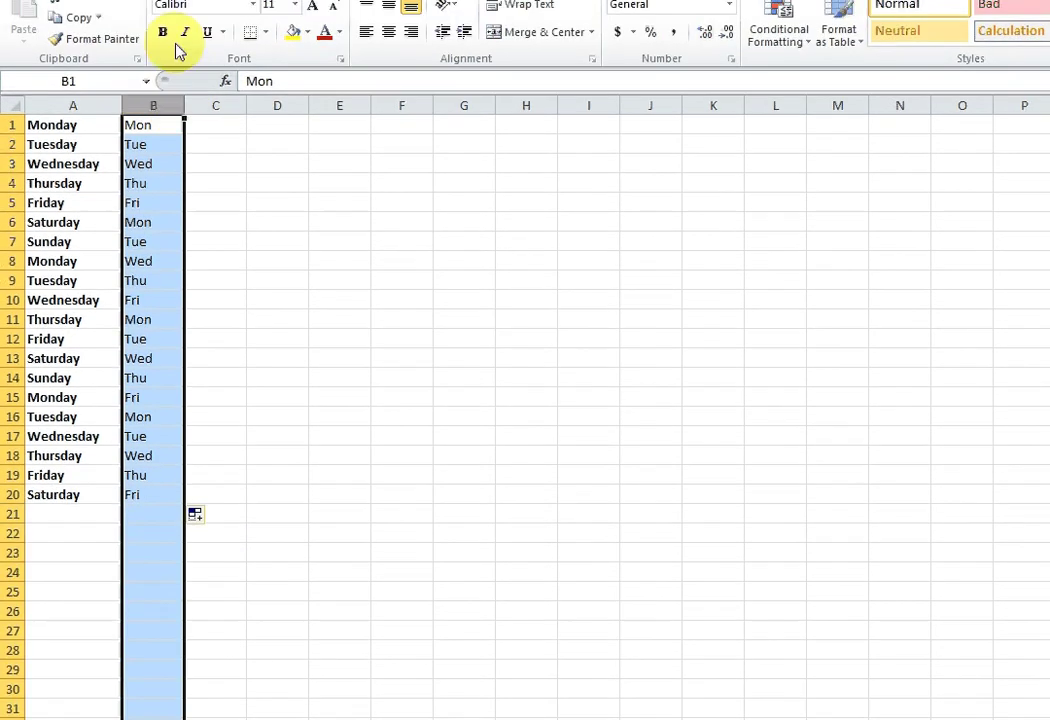
left_click(162, 0)
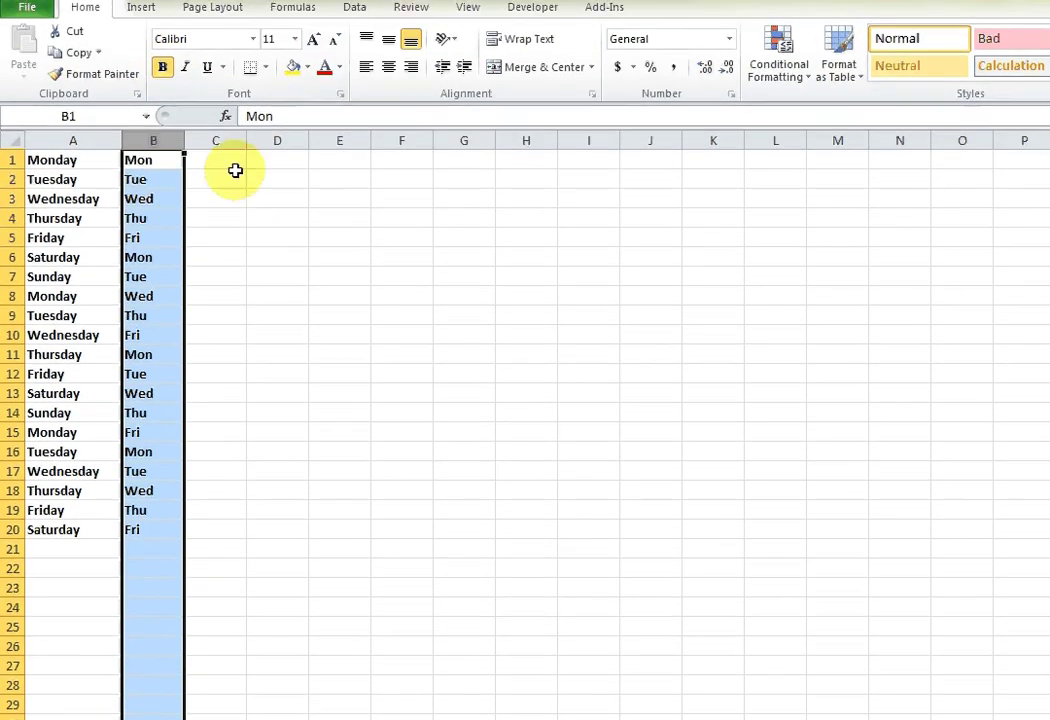
Enter Chapter 1 in C1 and autofill the numbered chapters down to C20
left_click(229, 167)
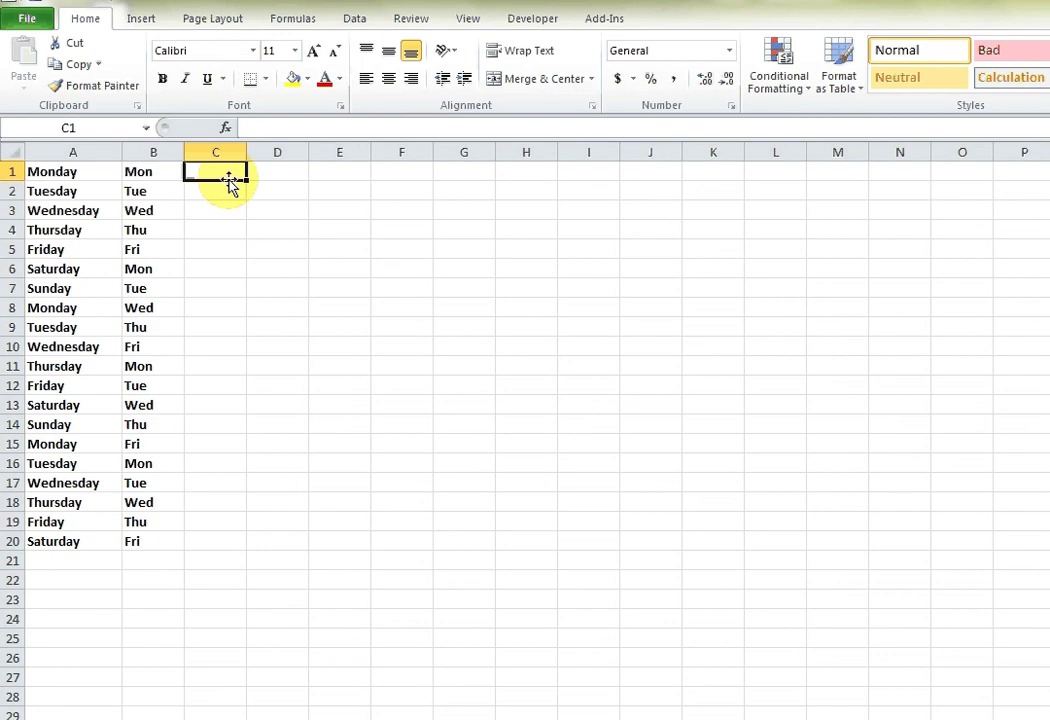
type("Ch")
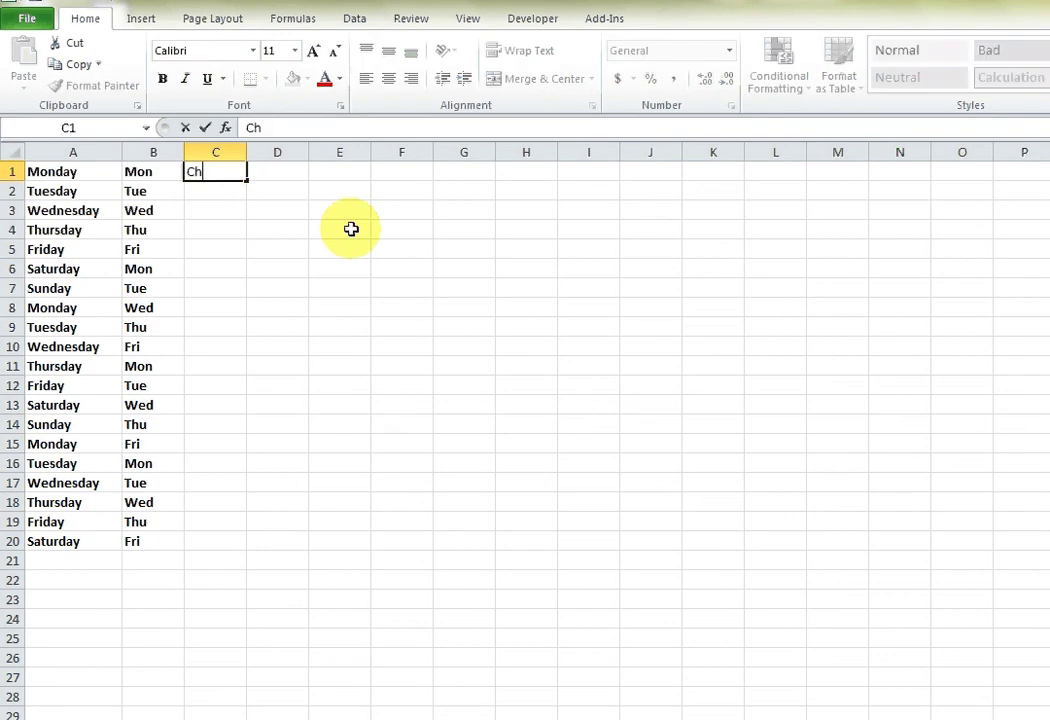
type("apter 1")
left_click(248, 183)
left_click_drag(248, 183, 226, 530)
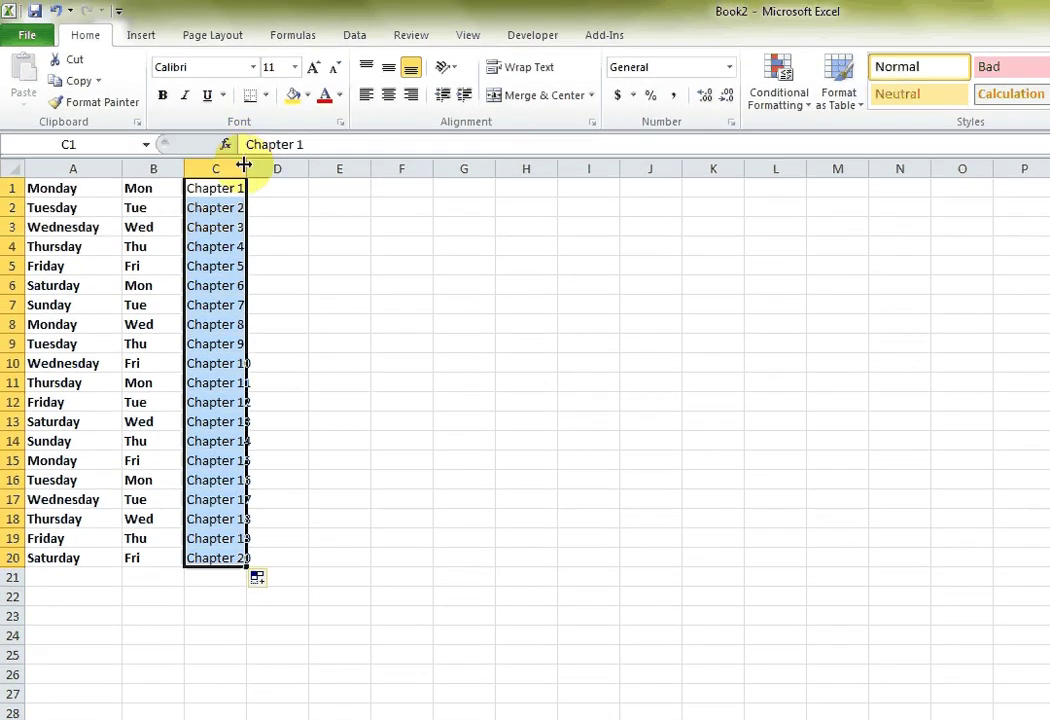
Widen column C to fit the chapter labels and make C1:C20 bold
left_click_drag(244, 165, 263, 164)
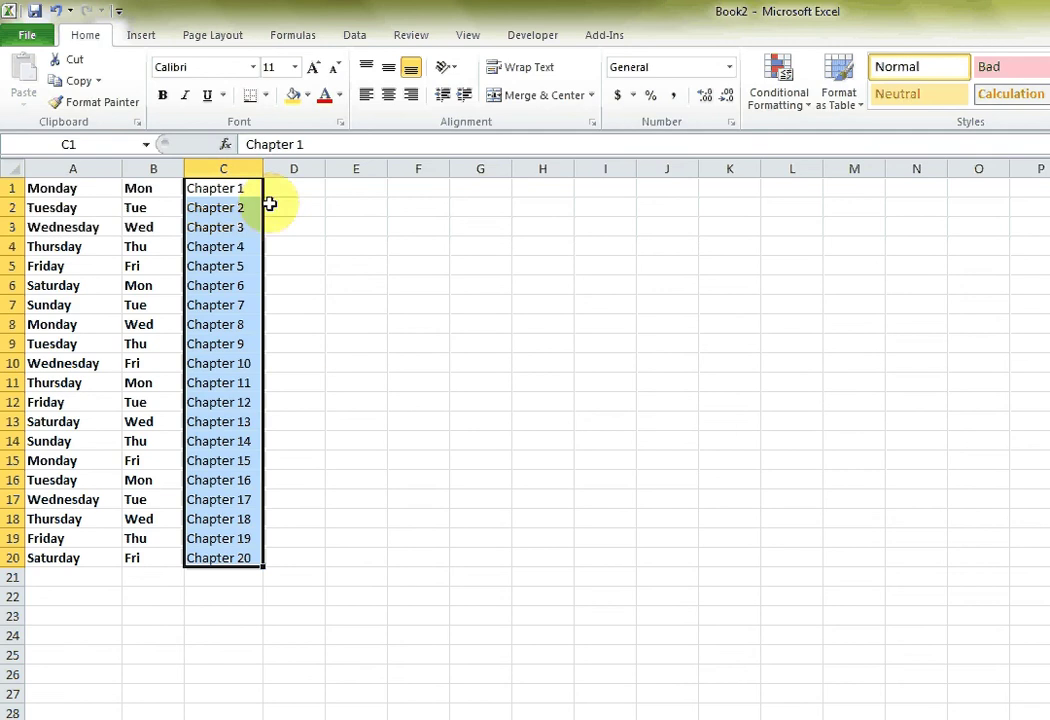
left_click(164, 98)
Enter 1 in D1, autofill down to D20, and change the fill to a series from 1 to 20
left_click(300, 194)
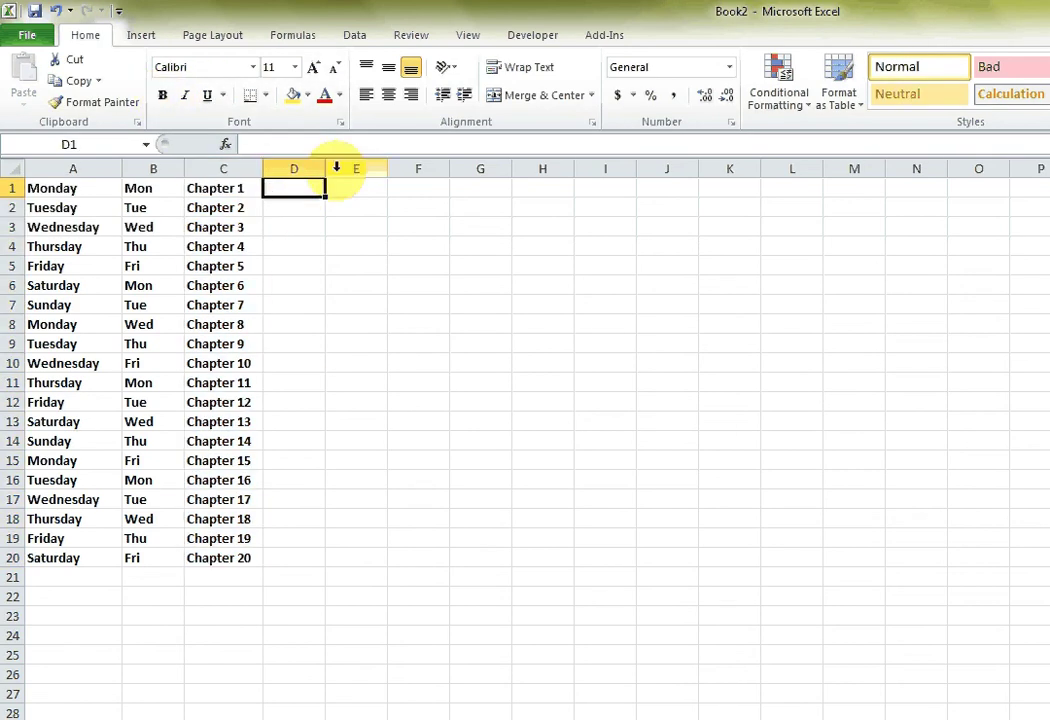
type("1")
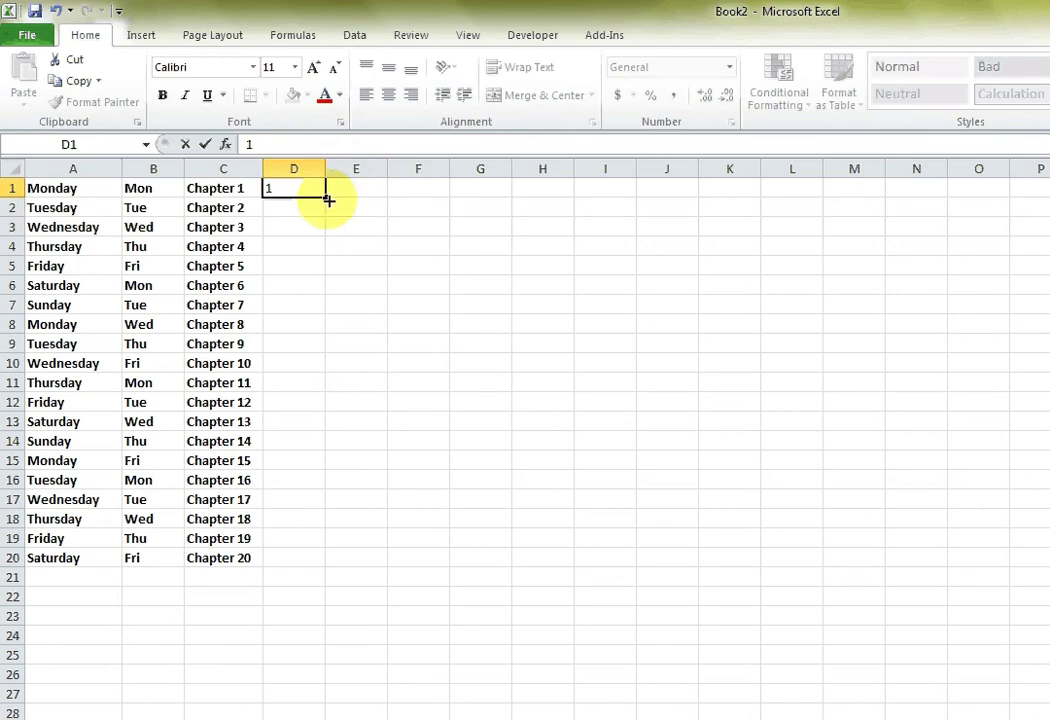
left_click_drag(328, 200, 314, 560)
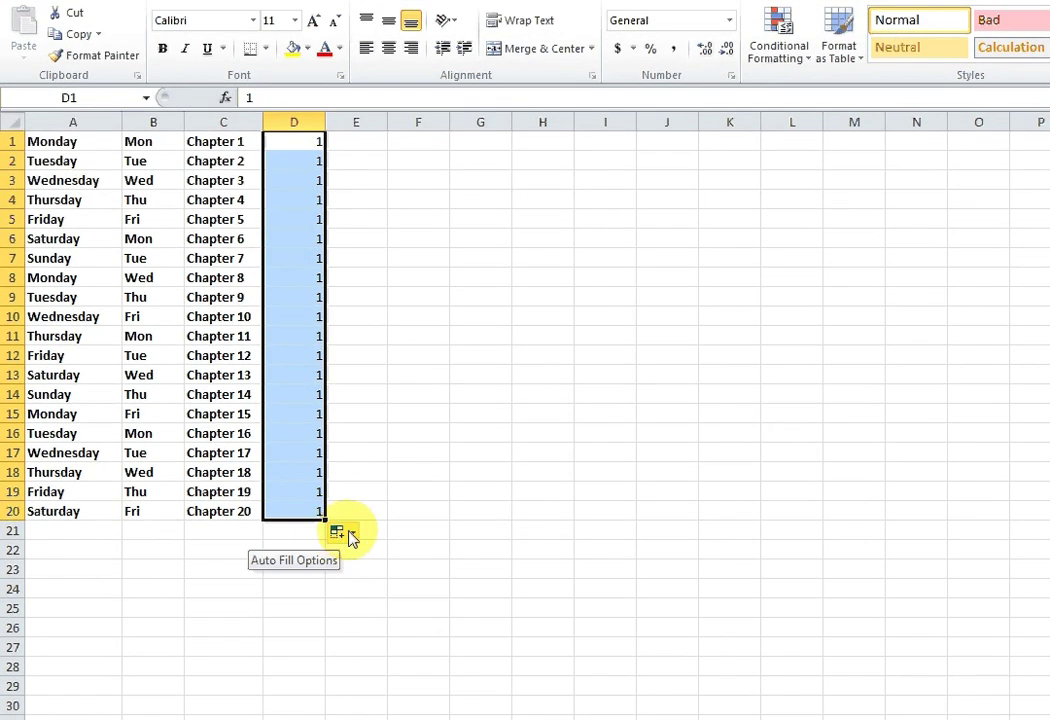
left_click(351, 537)
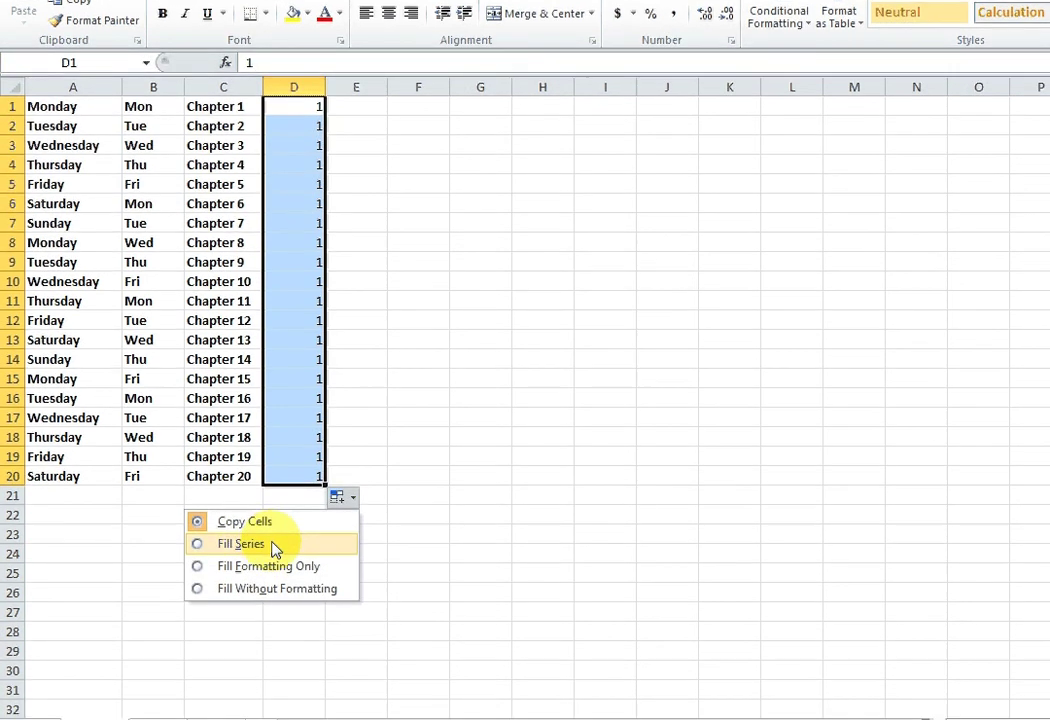
left_click(272, 556)
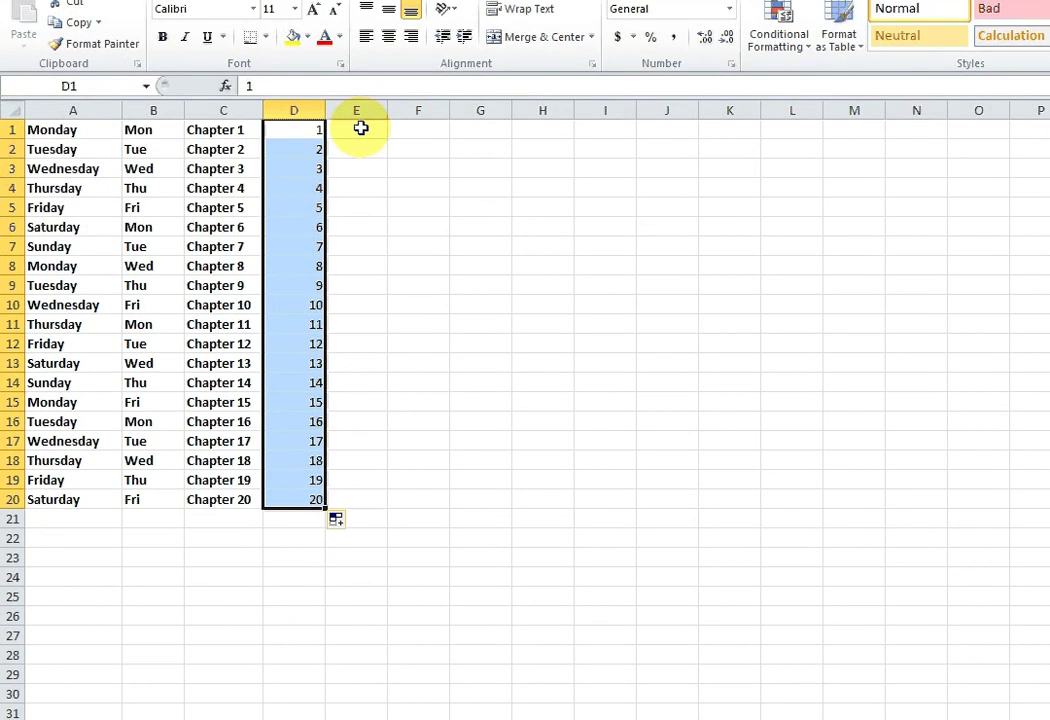
Enter the time 12:00PM in E1
left_click(356, 106)
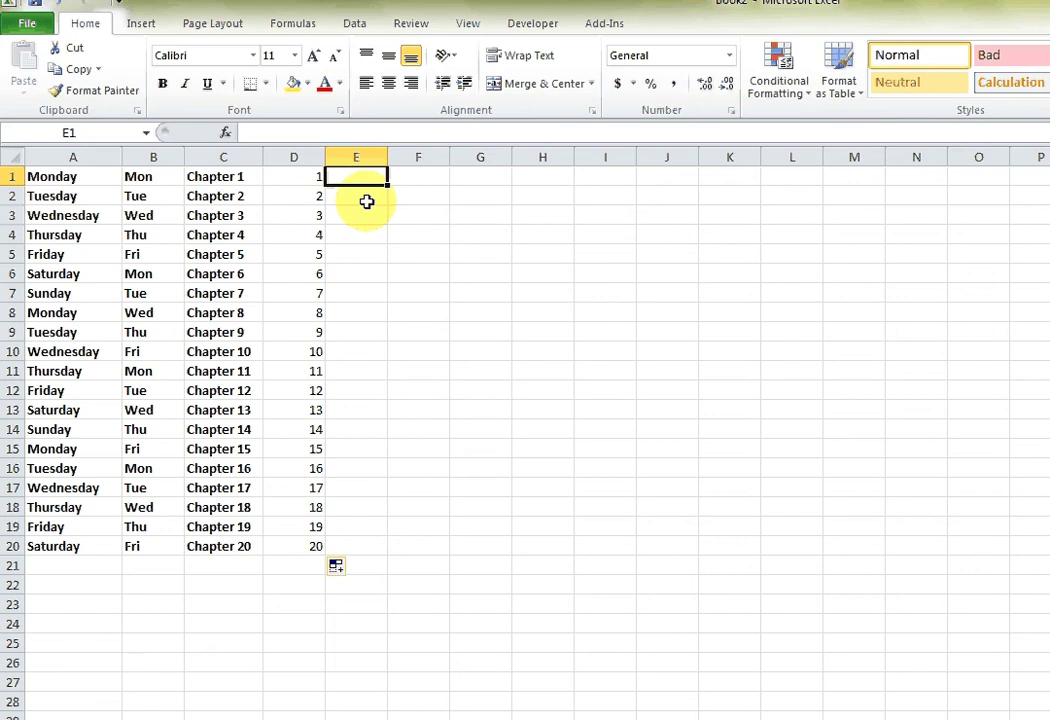
type("12:00")
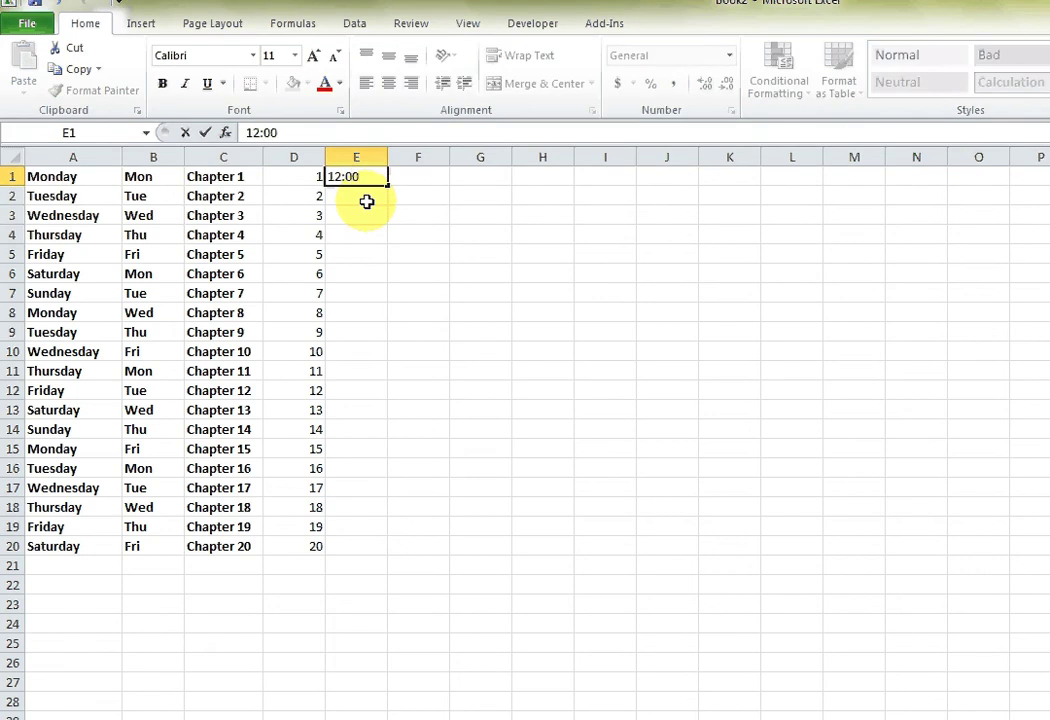
type("PM")
key("Return")
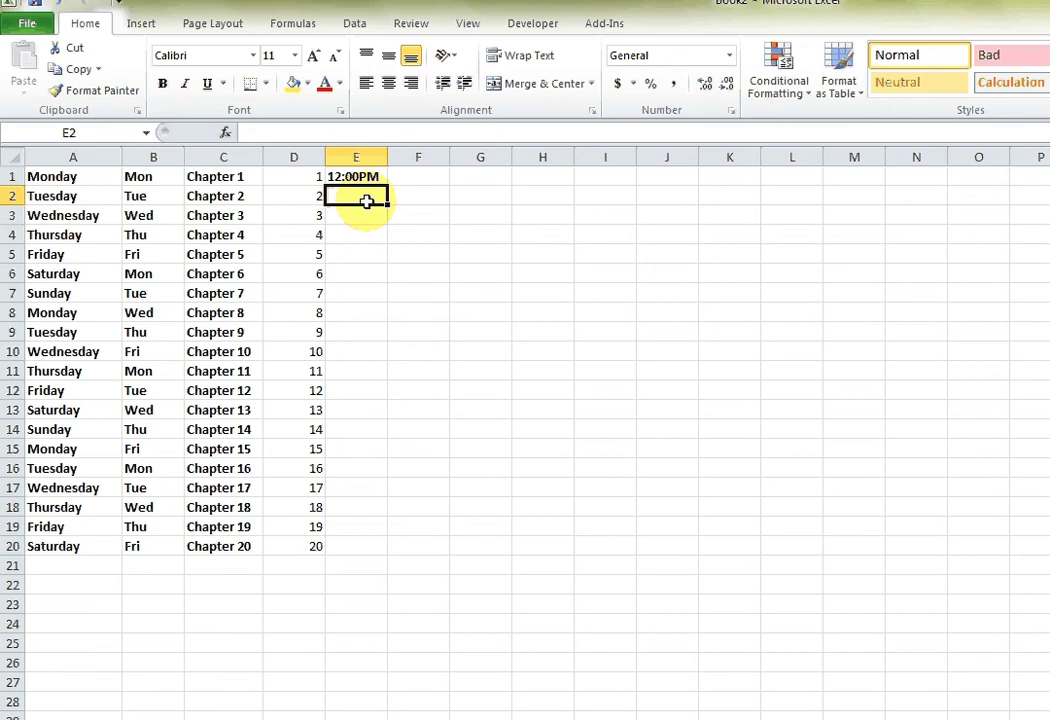
Try autofilling 12:00PM from E1 down to E20, and undo the fill
key("Up")
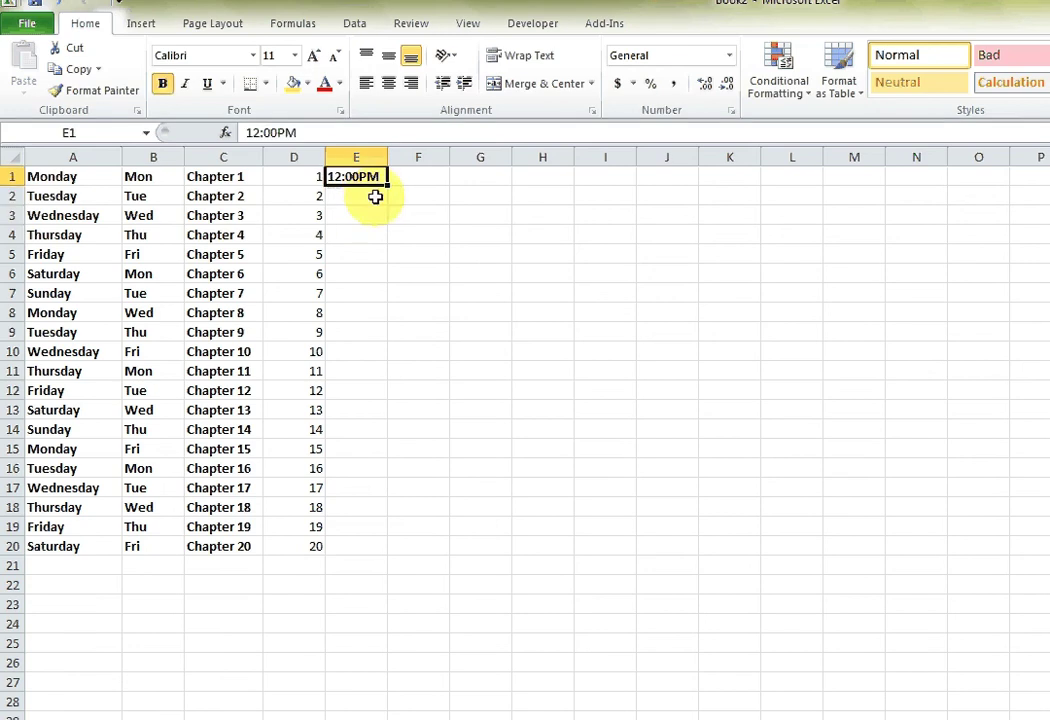
left_click_drag(390, 184, 392, 549)
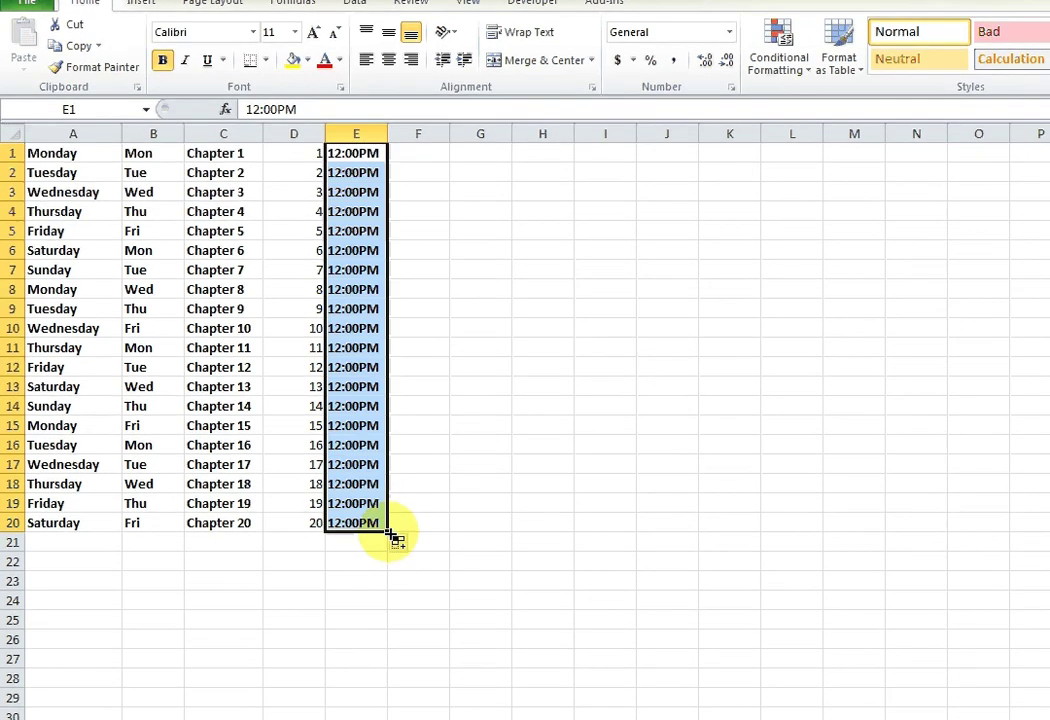
key("ctrl+z")
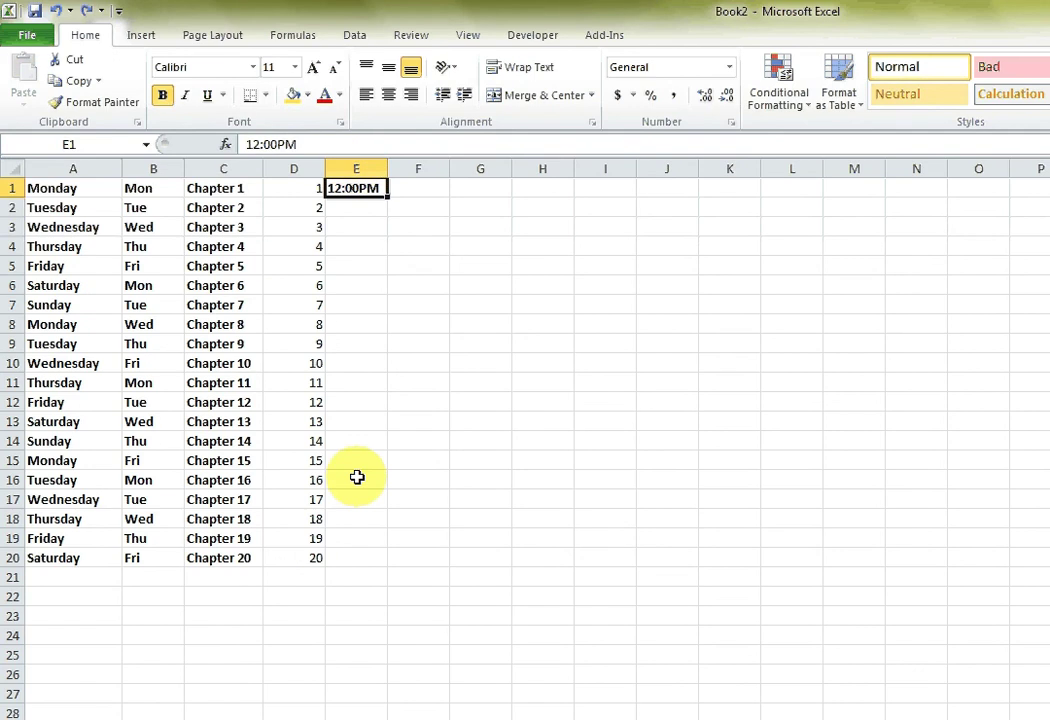
Format all of column E with the Time number format, using the *1:30:55 PM type
left_click(366, 168)
right_click(368, 175)
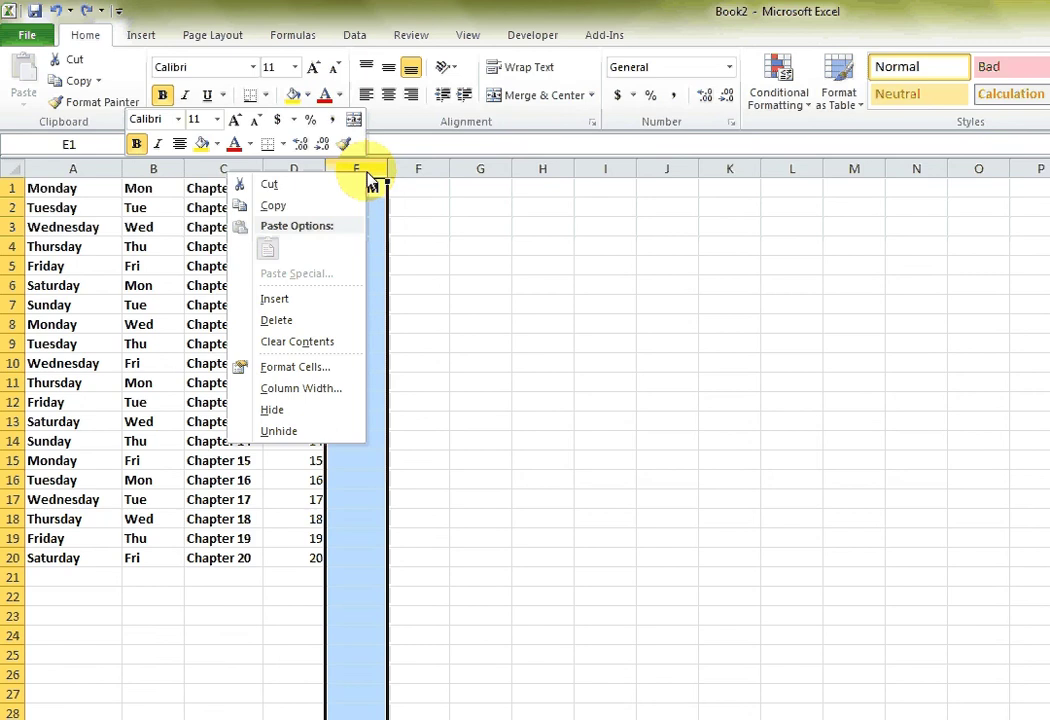
left_click(315, 375)
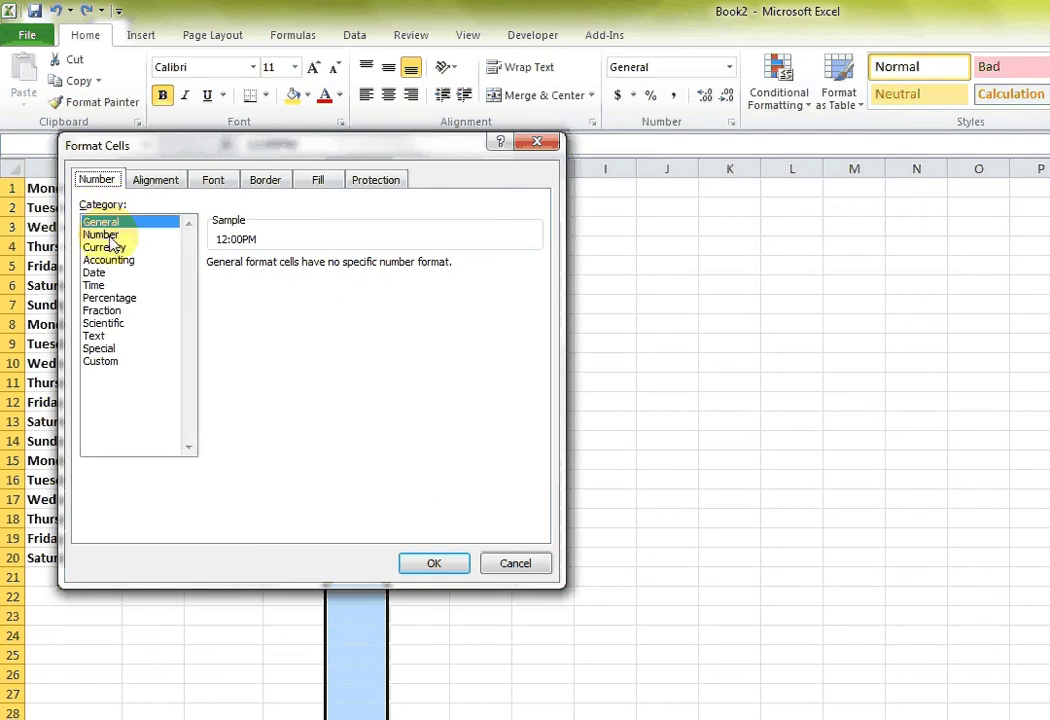
left_click(112, 286)
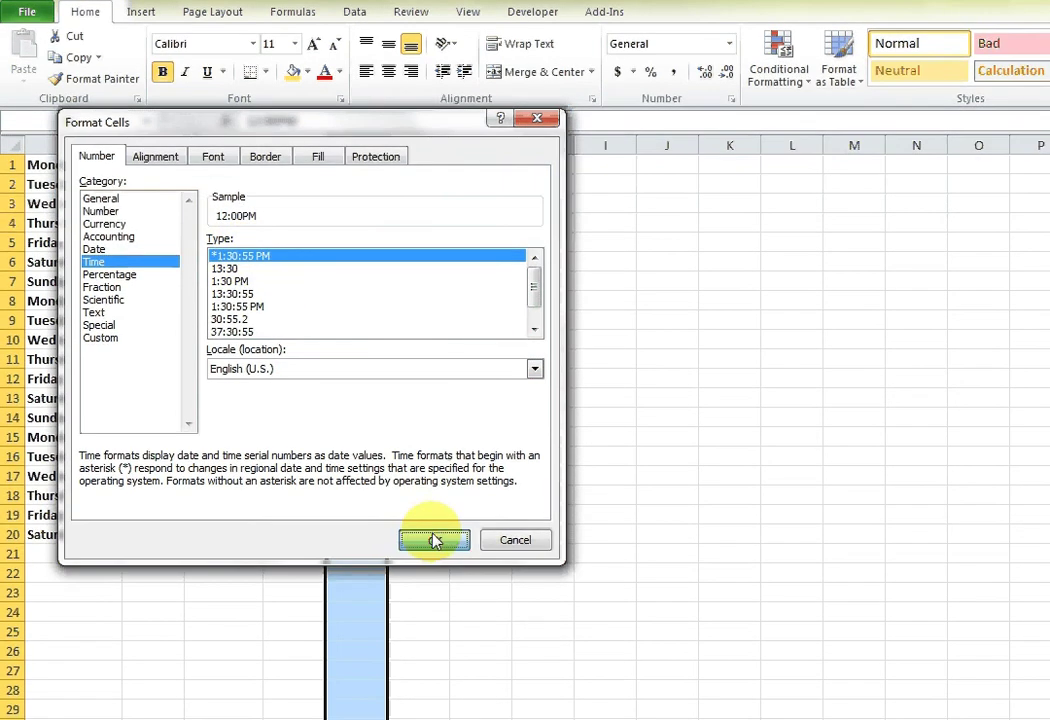
left_click(432, 560)
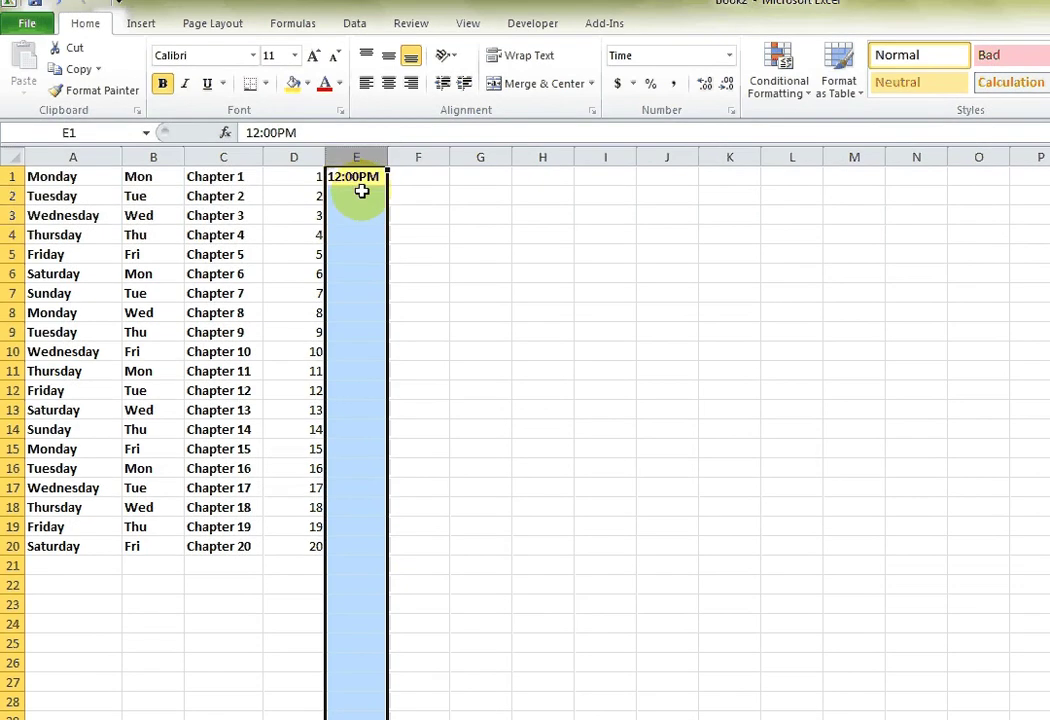
Try autofilling 12:00PM from E1 down to E20 and switch the fill to Fill Formatting Only
left_click(363, 165)
left_click_drag(387, 185, 399, 548)
left_click(400, 567)
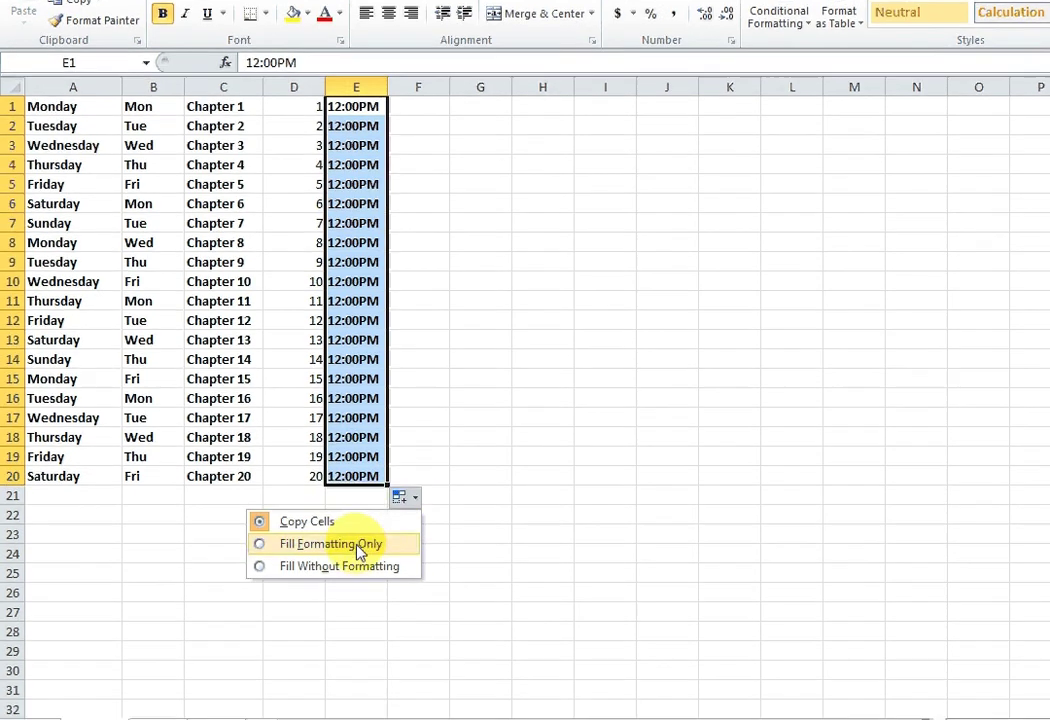
left_click(360, 551)
left_click(355, 164)
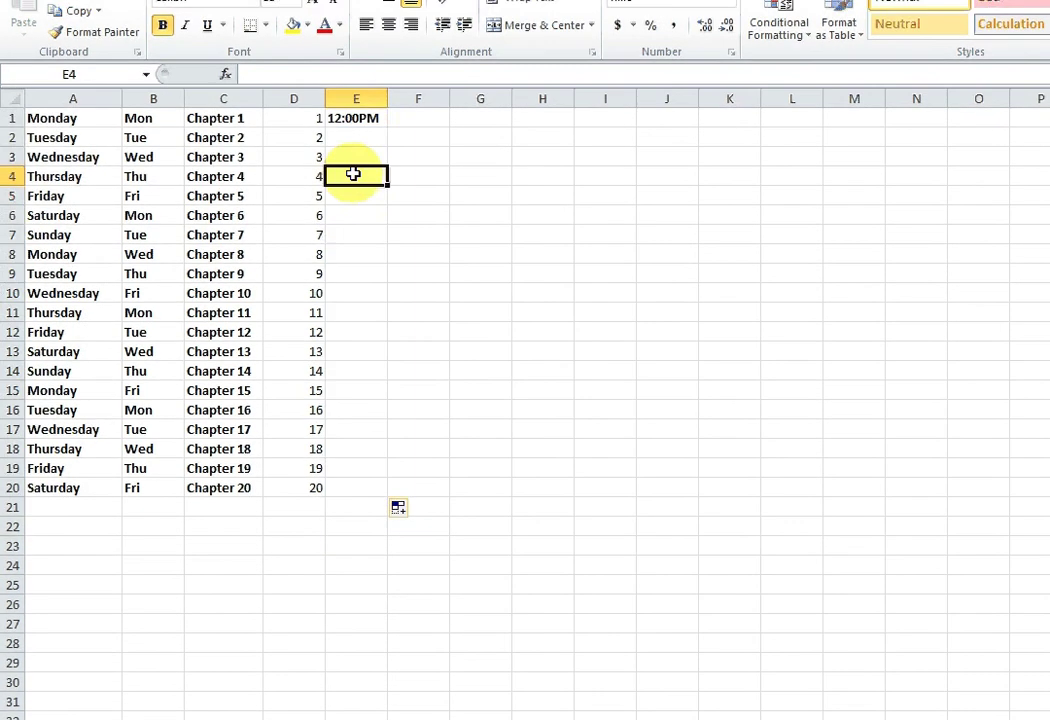
Replace the entry in E1 with 12:00 PM and autofill hourly times down to E20
left_click(358, 144)
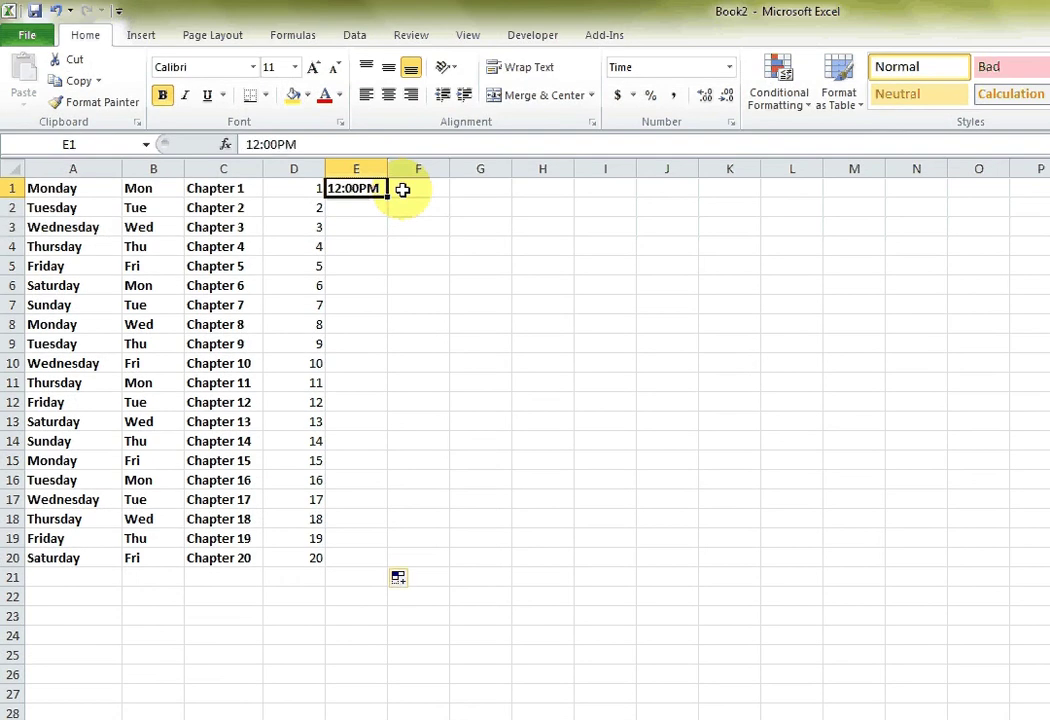
key("Delete")
type("12")
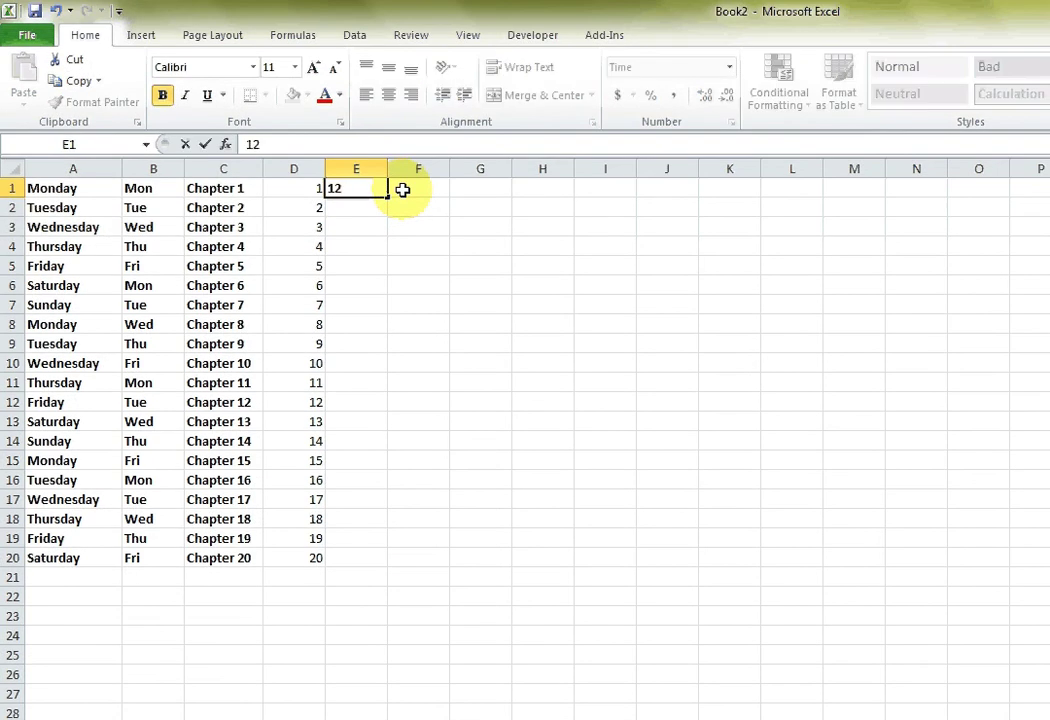
type(":00 PM")
key("Return")
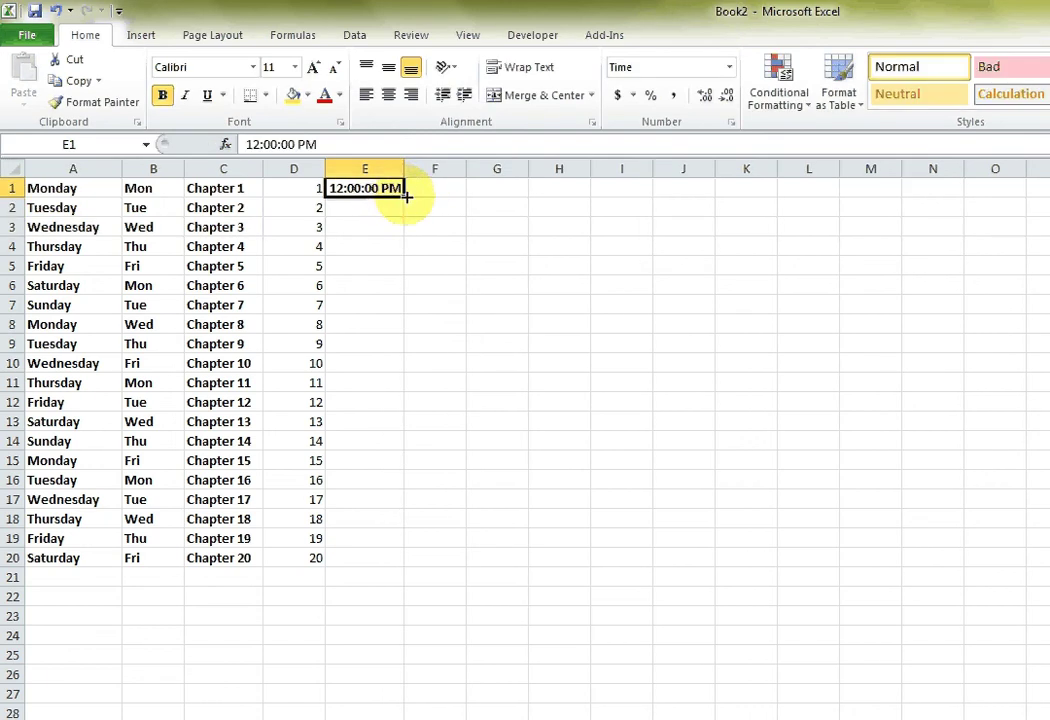
left_click_drag(405, 199, 374, 546)
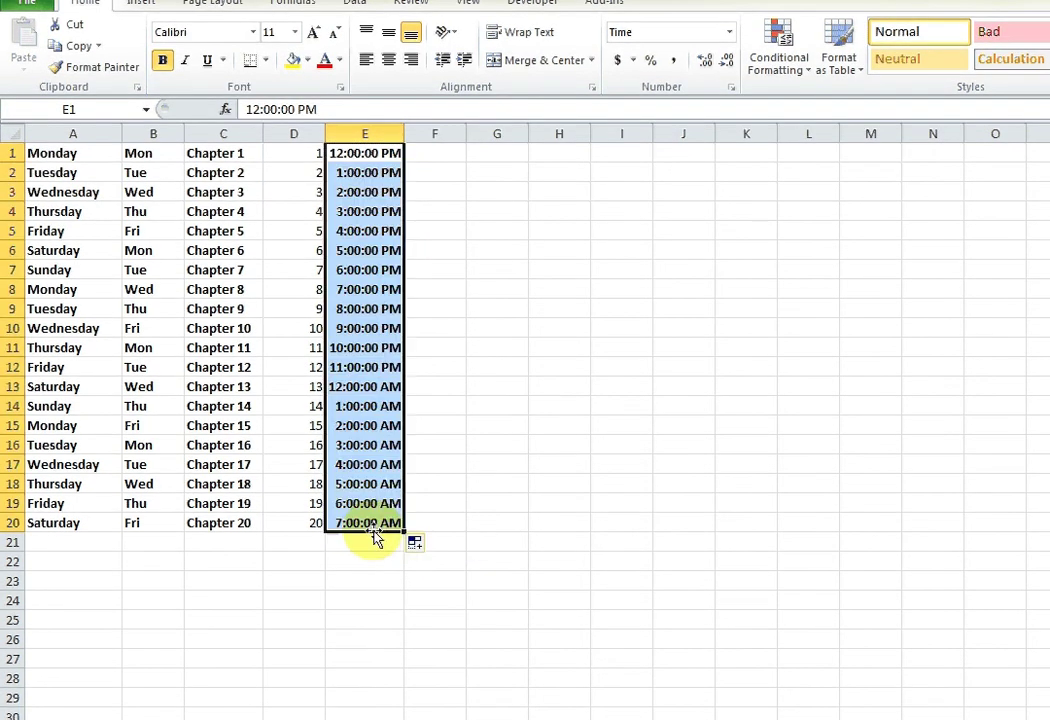